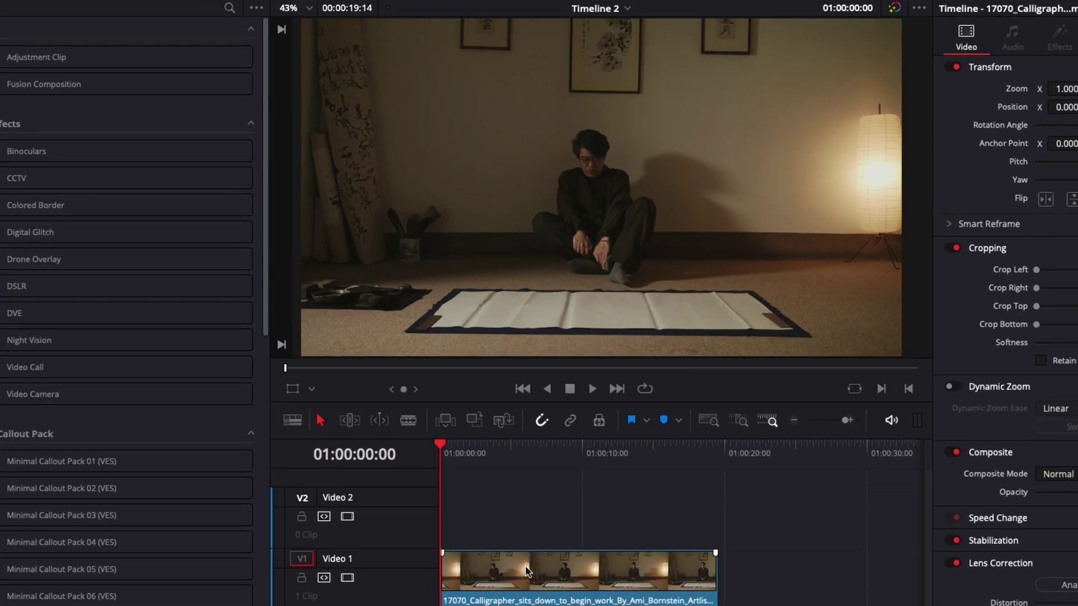
Play the static calligrapher clip, then select it on Video 1.
key(space)
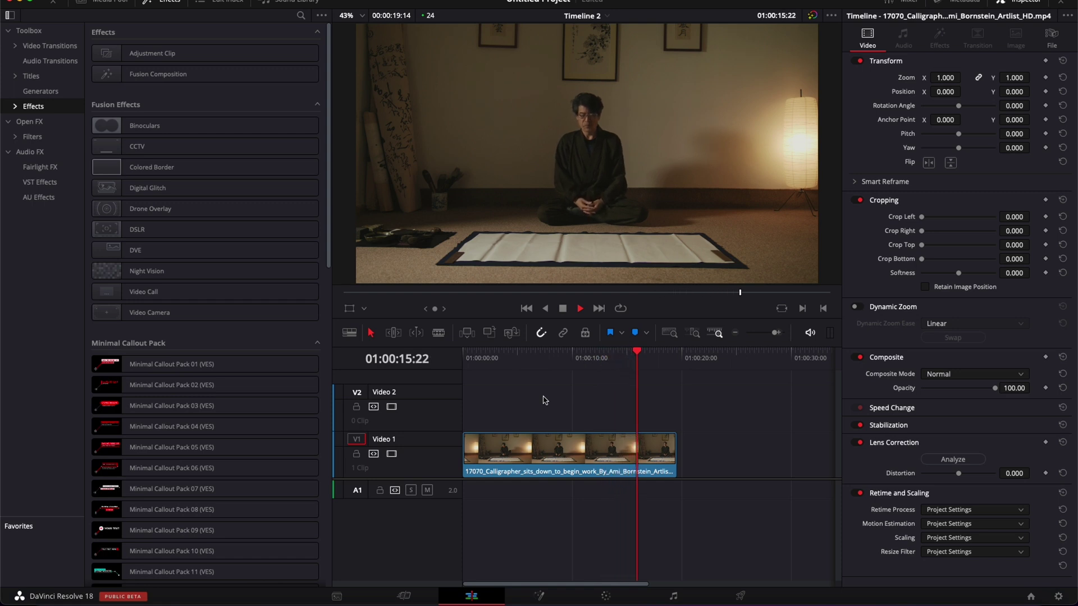
click(529, 462)
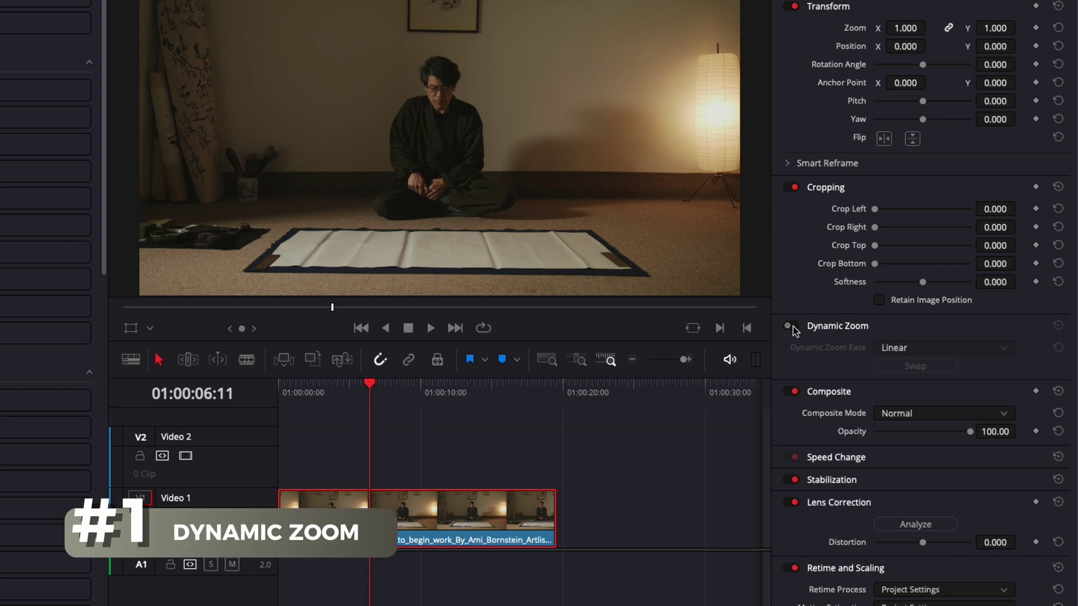
Turn on Dynamic Zoom for the calligrapher clip and keep its ease at Linear.
click(792, 326)
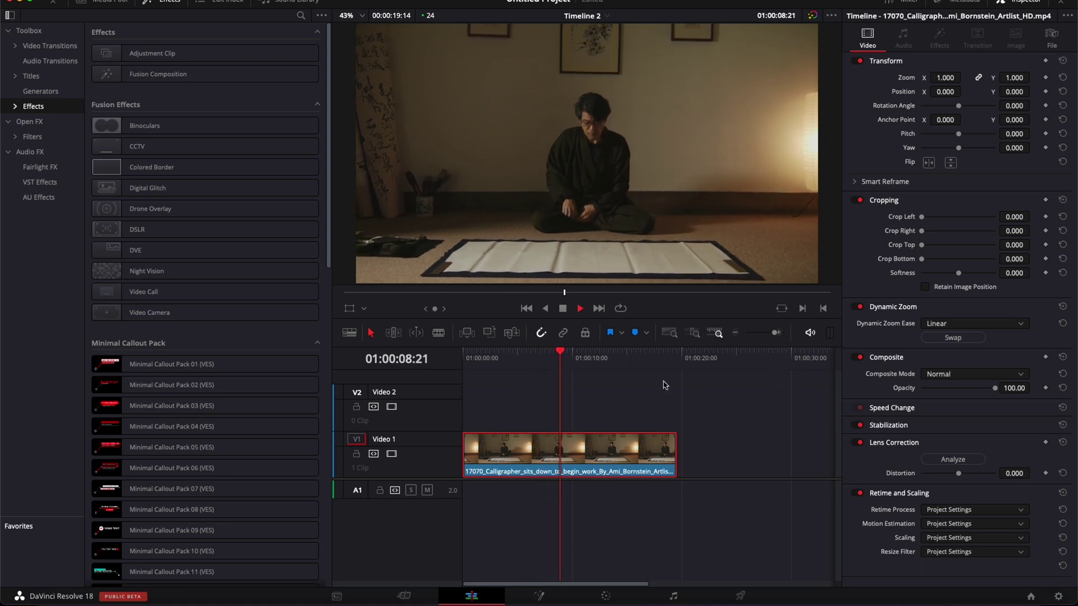
click(966, 338)
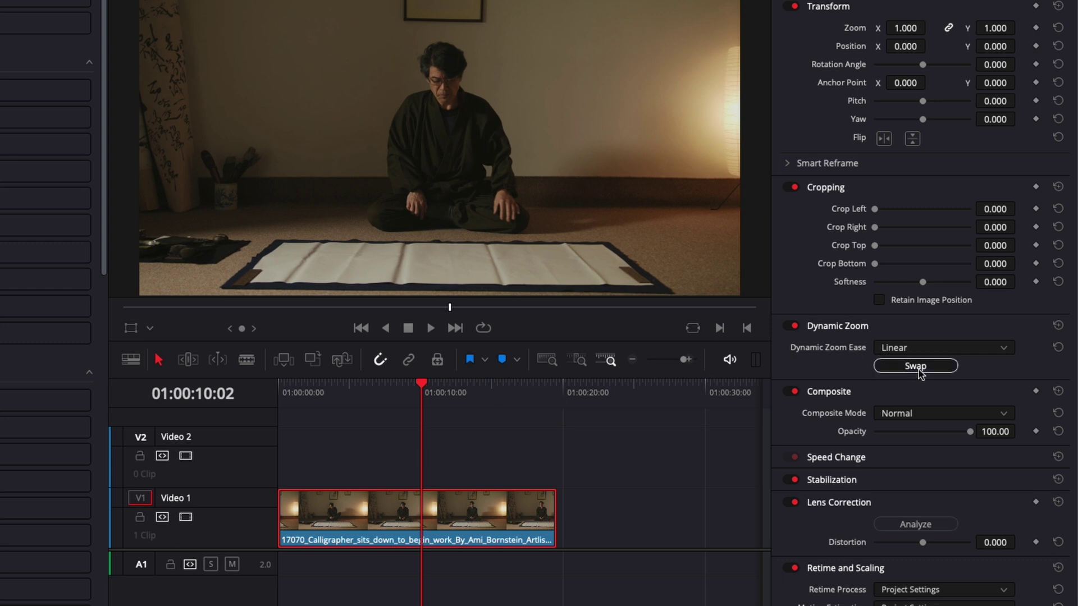
drag(326, 391, 516, 415)
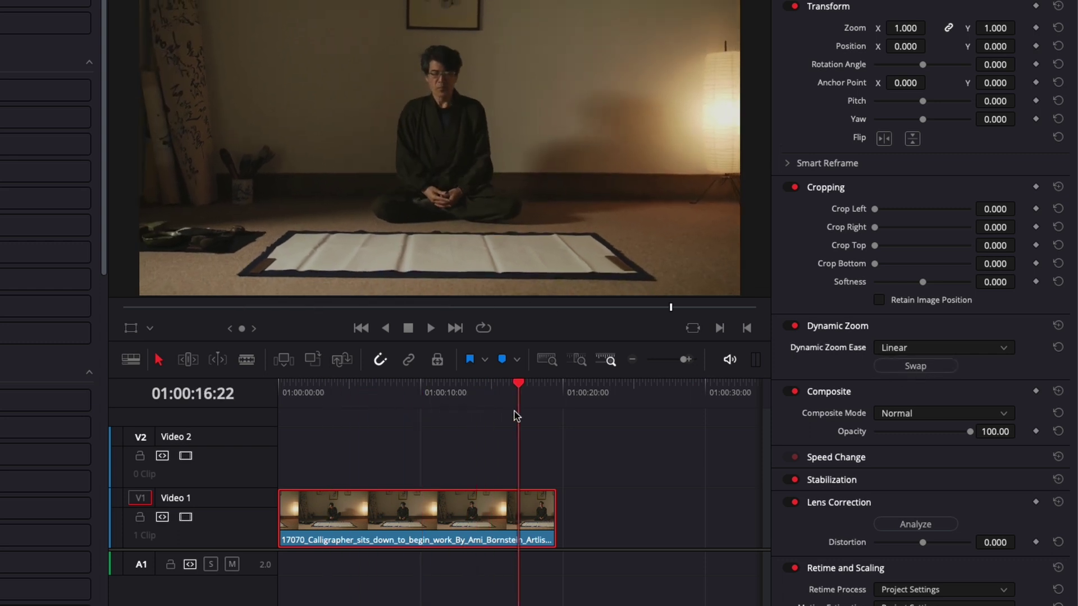
click(936, 348)
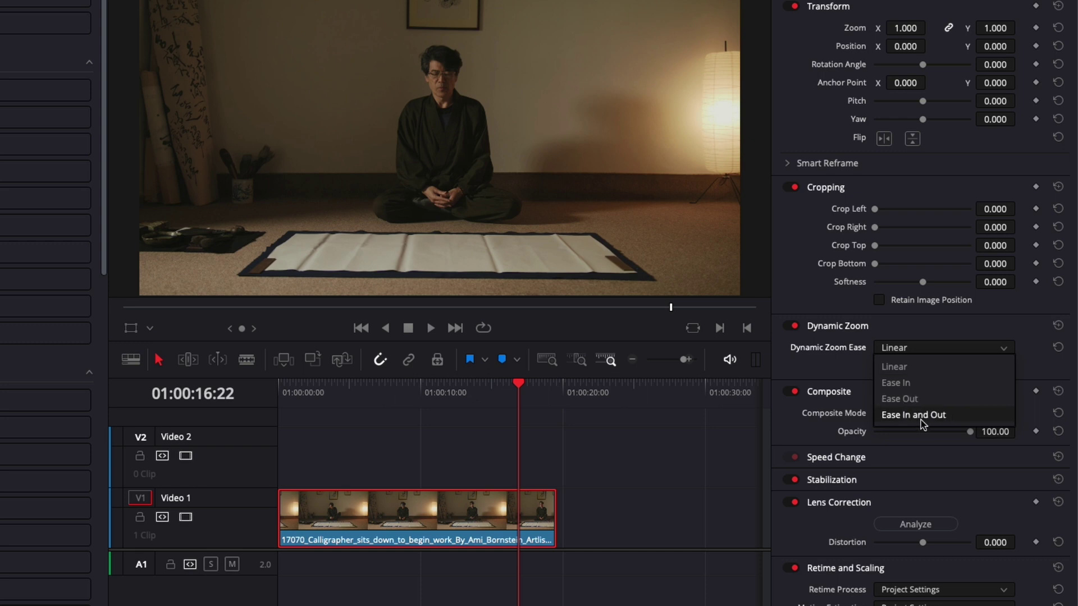
click(833, 358)
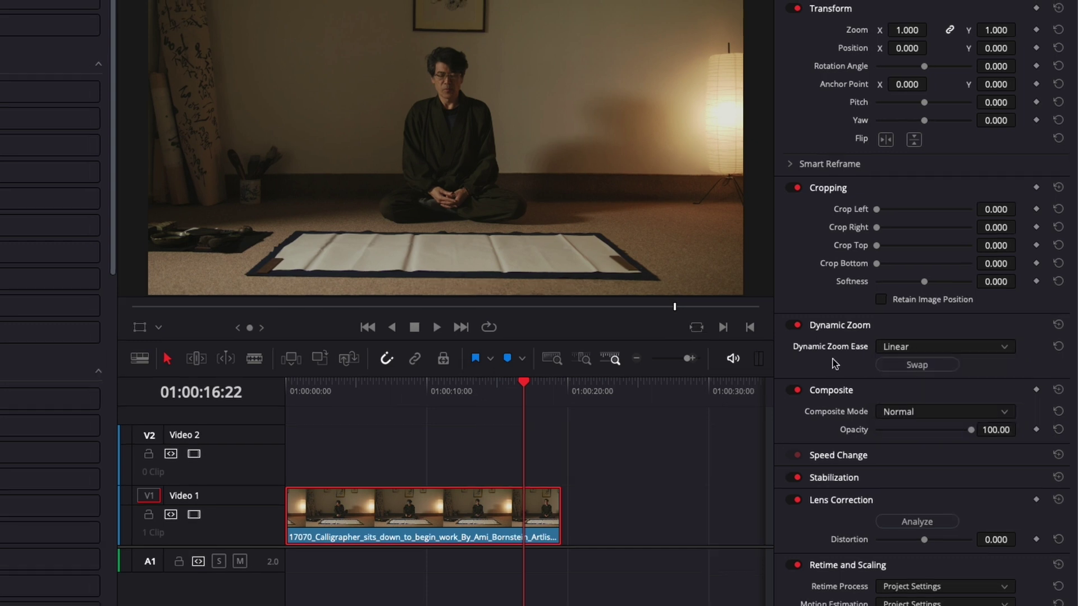
Scrub from the start of the timeline to preview the Dynamic Zoom push-in.
drag(284, 393, 297, 394)
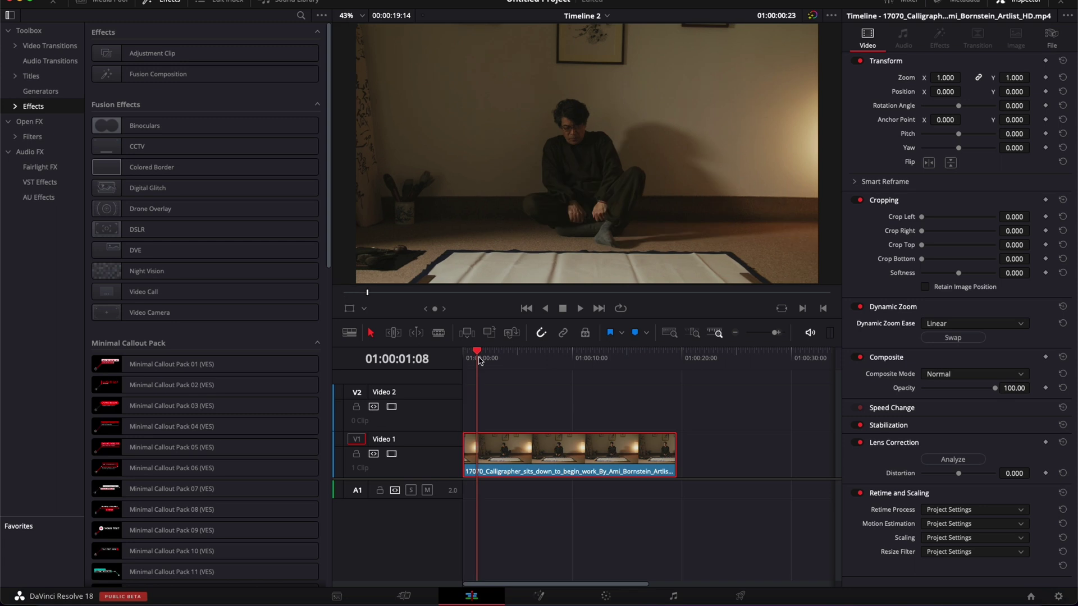
drag(479, 361, 556, 403)
key(Home)
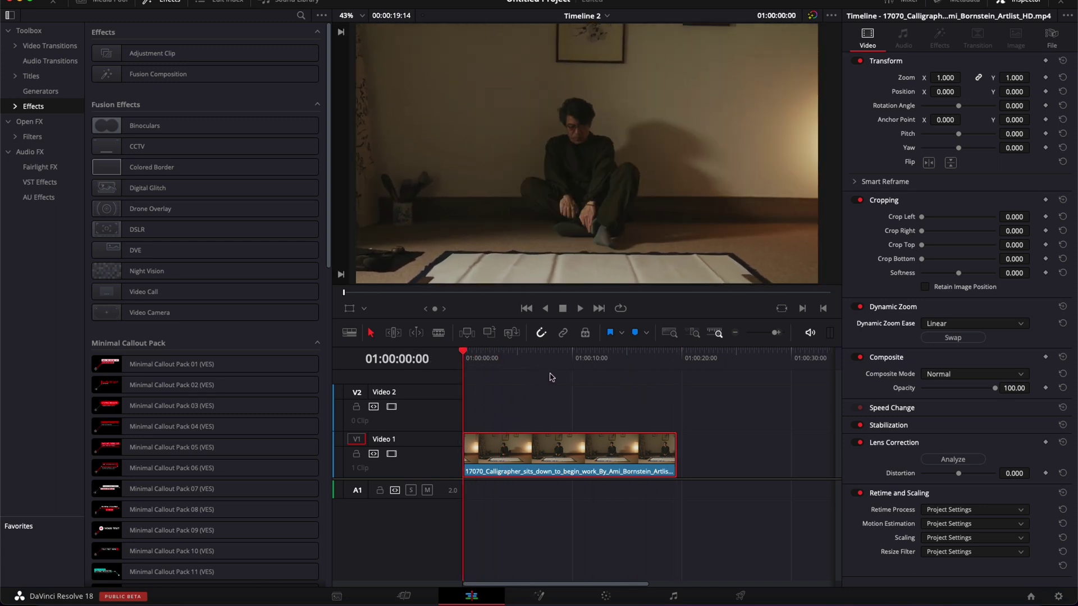
drag(541, 369, 596, 373)
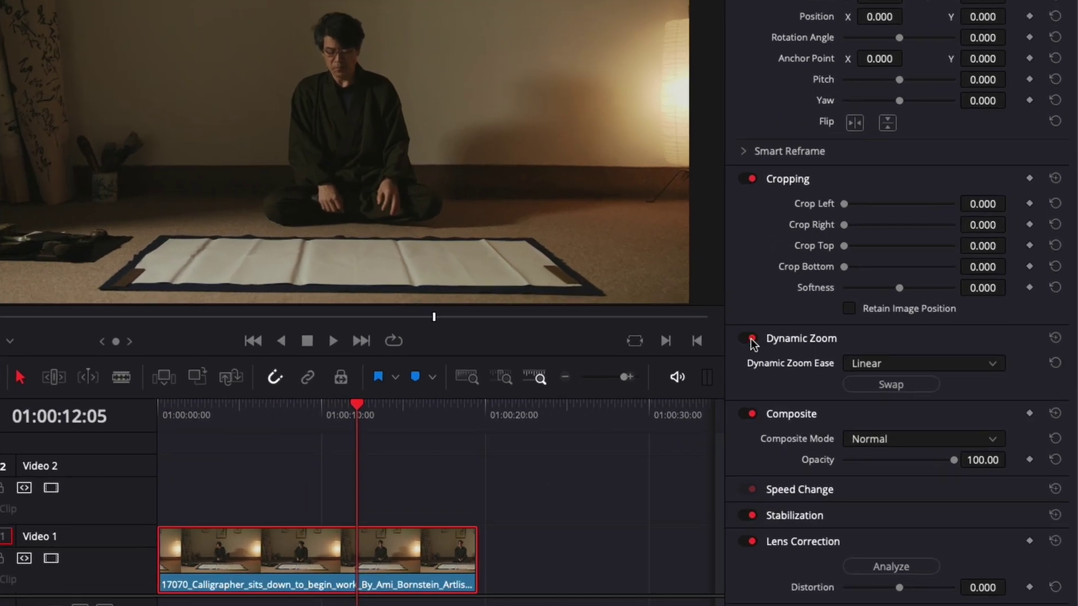
Turn off Dynamic Zoom and place an Adjustment Clip on Video 2 above the calligrapher clip.
click(751, 339)
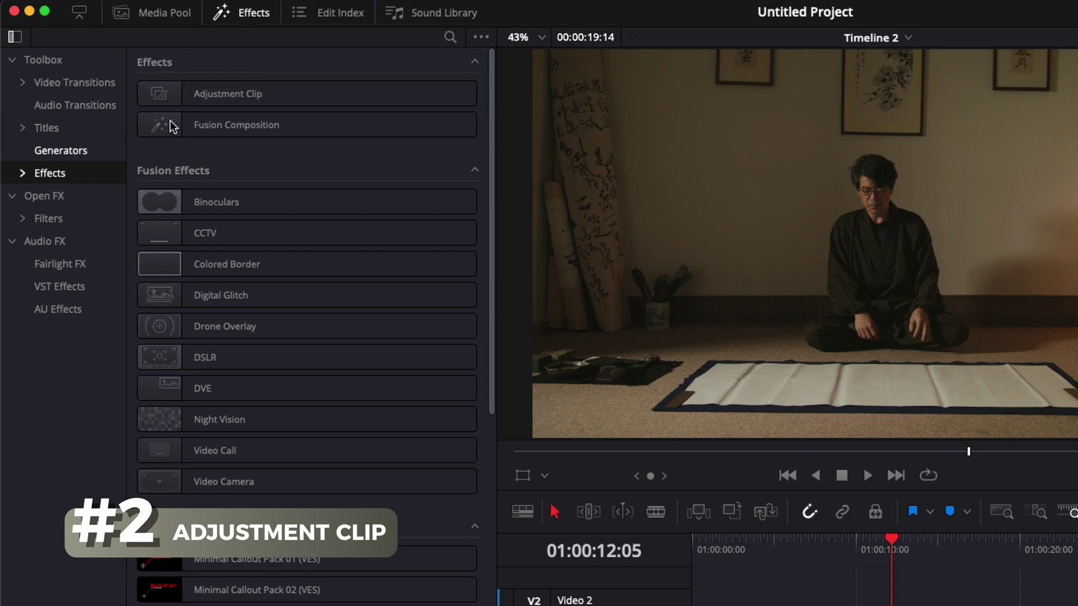
drag(213, 94, 519, 422)
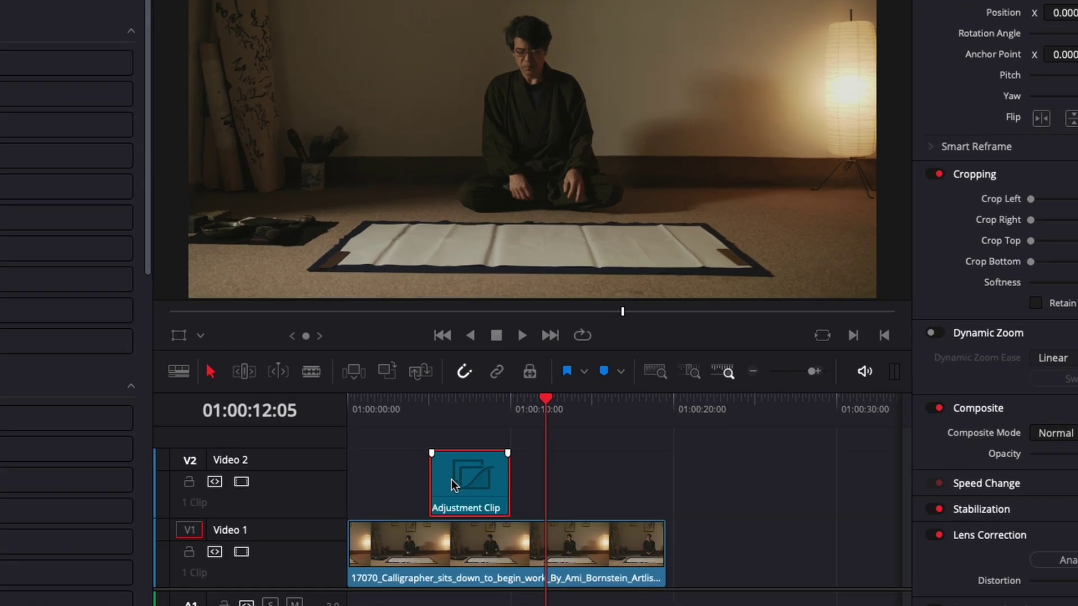
click(531, 415)
Lengthen the Adjustment Clip slightly at its end and scrub through its span.
click(467, 369)
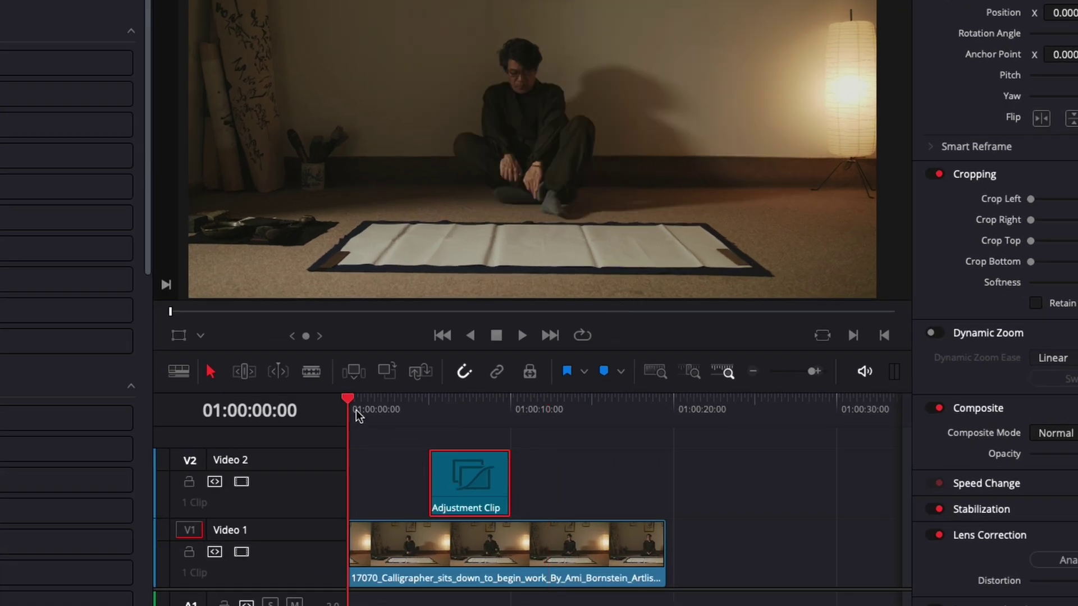
drag(354, 415, 425, 432)
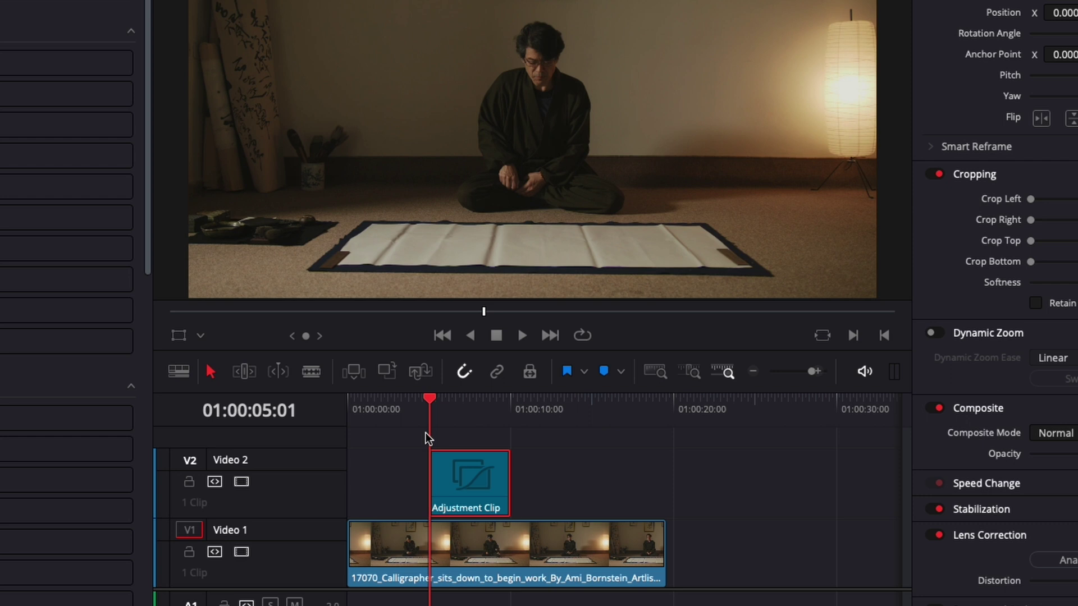
drag(508, 489, 582, 501)
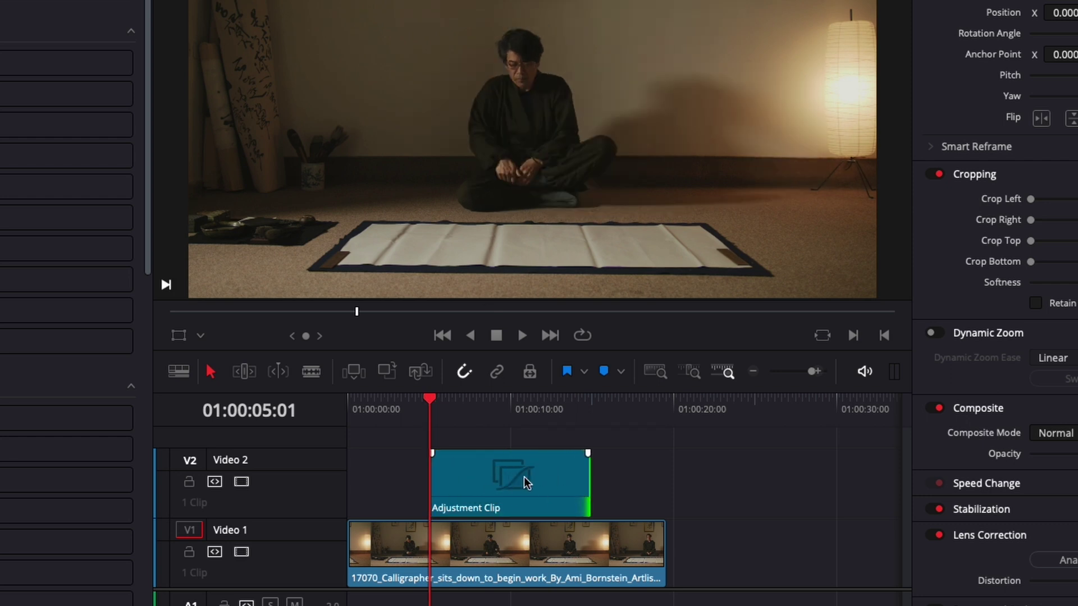
drag(432, 399, 611, 427)
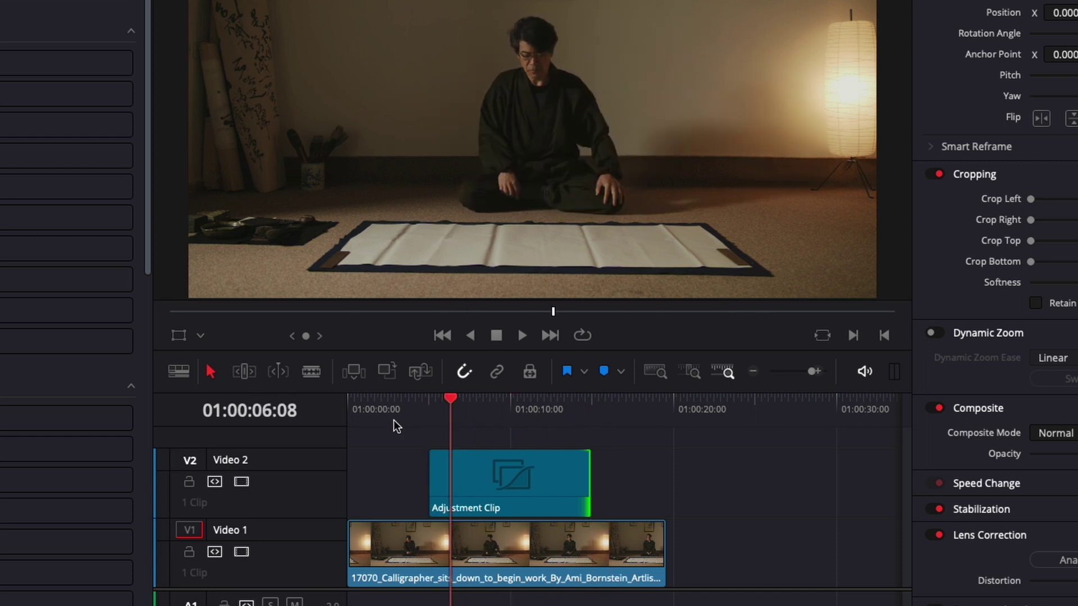
drag(393, 420, 416, 419)
Keyframe the Adjustment Clip's Zoom at 1.000 at its start and raise it near its end.
click(470, 484)
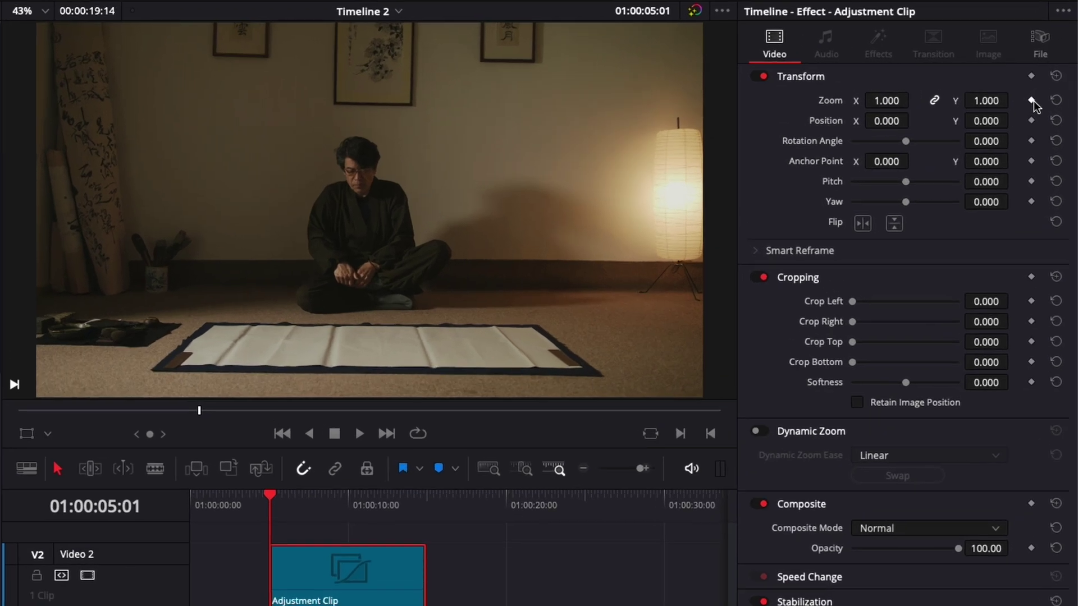
click(1032, 99)
click(437, 506)
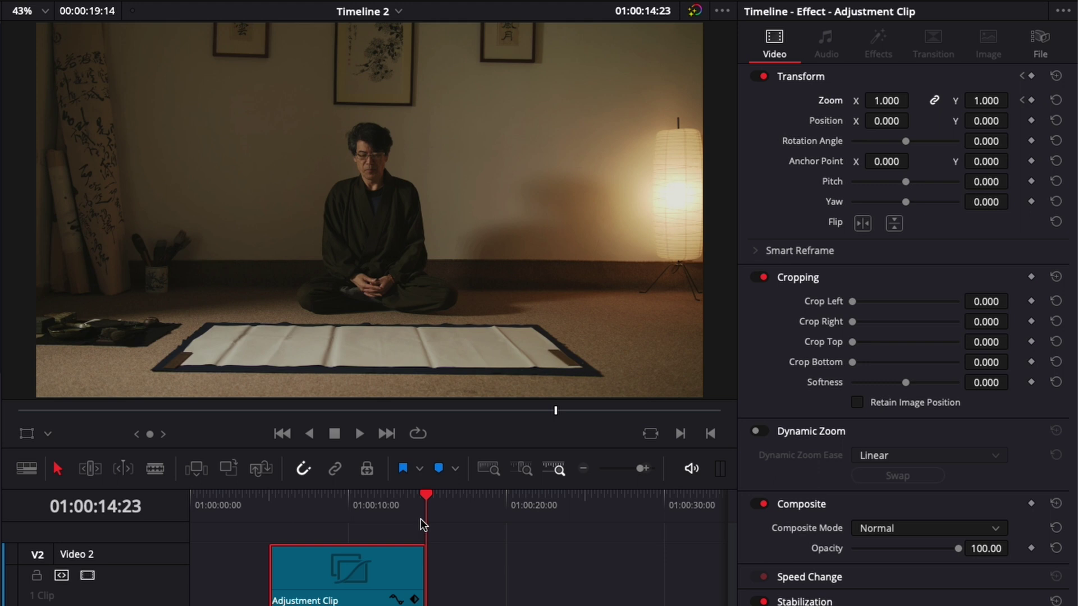
key(Left)
drag(887, 100, 910, 100)
click(247, 500)
key(space)
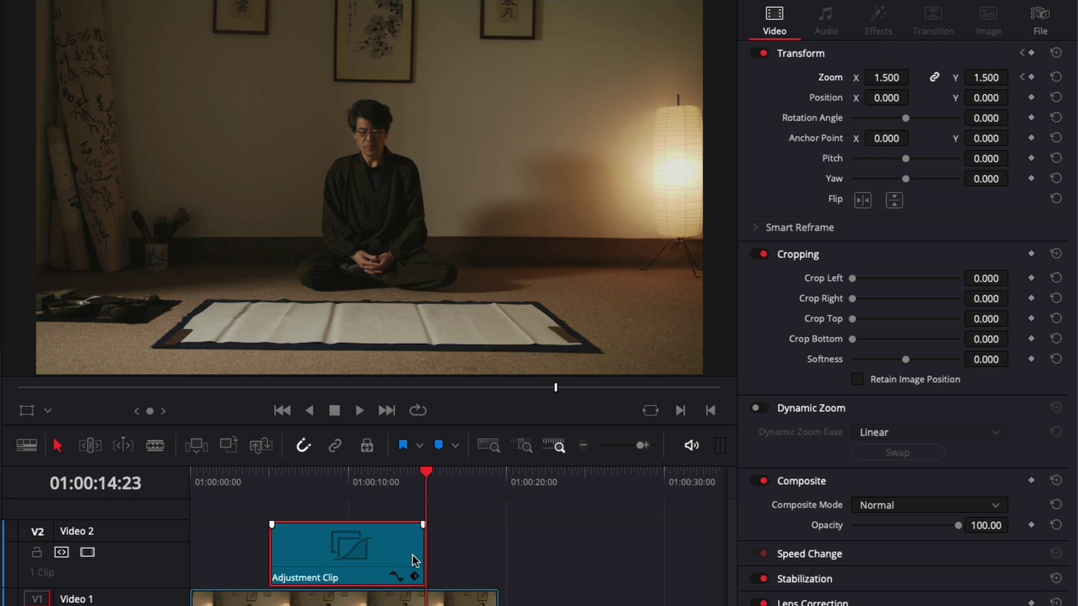
Set the ending Zoom to about 2.030 and play the push-in from the clip's start.
key(Left)
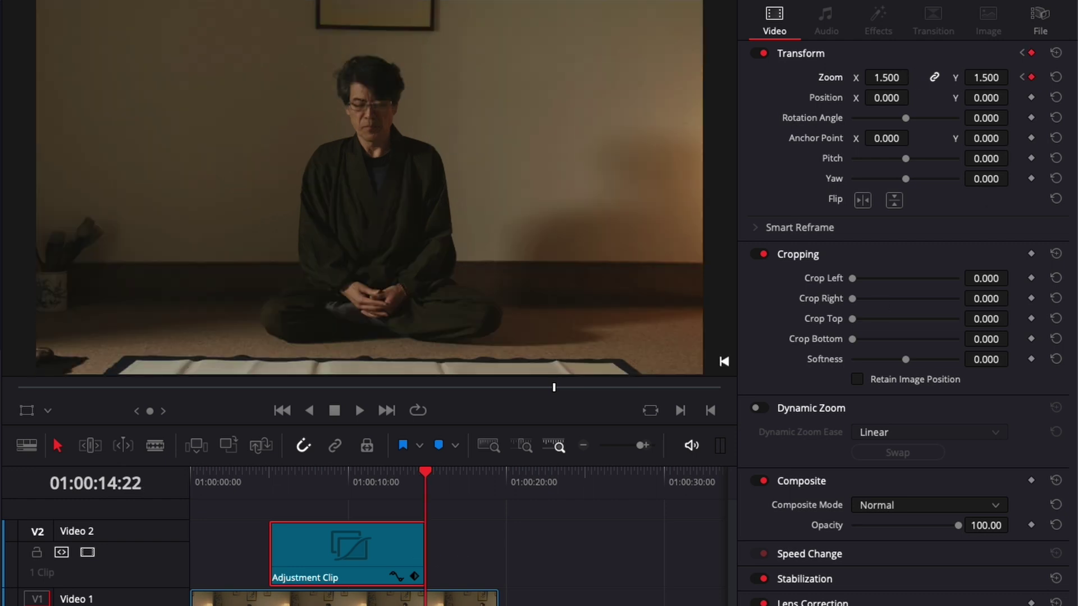
mouse_move(886, 77)
mouse_down()
mouse_move(914, 77)
mouse_move(877, 78)
mouse_move(896, 77)
mouse_up()
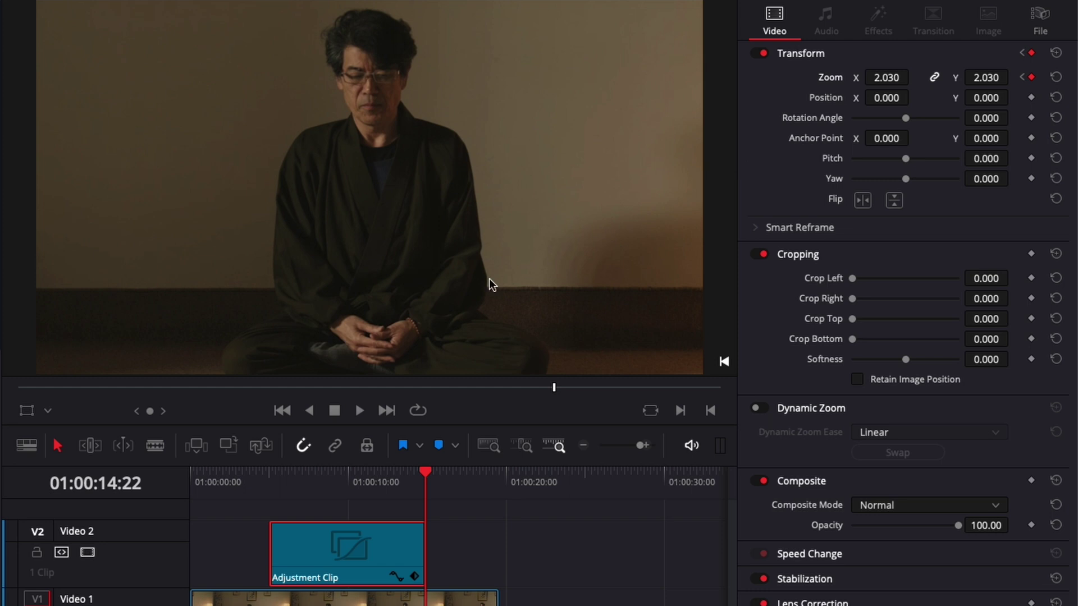
click(271, 480)
key(space)
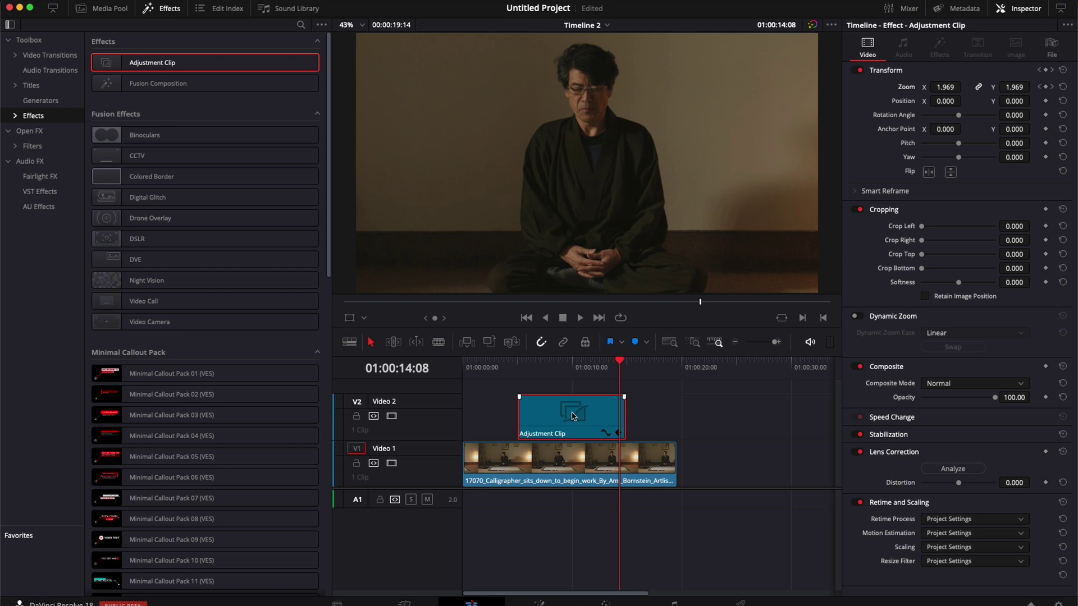
Move the Adjustment Clip earlier on Video 2, extend its end about 5 seconds, and play it back.
drag(572, 415, 647, 420)
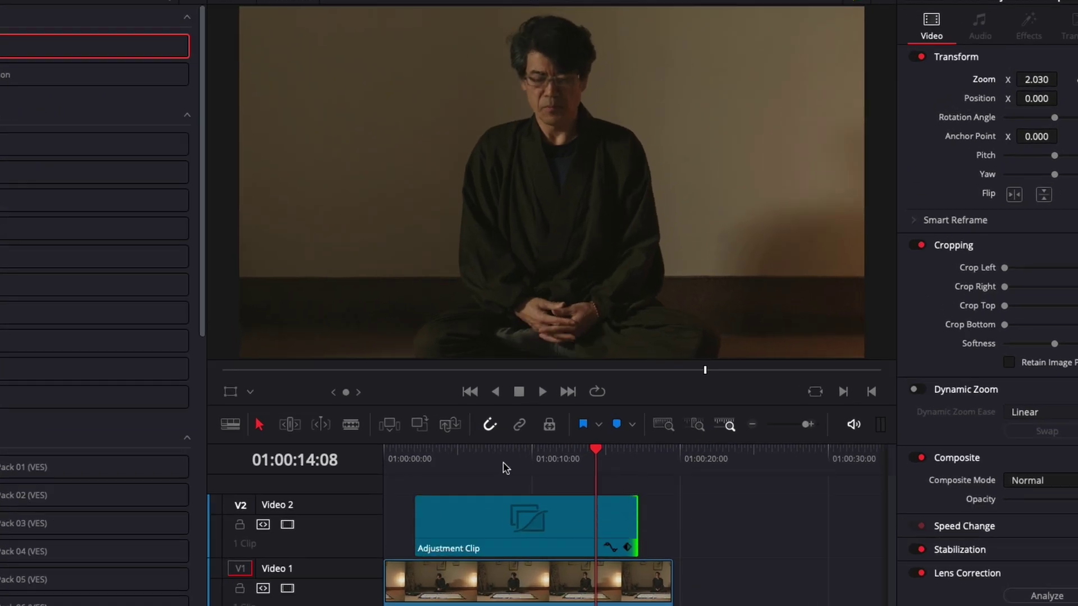
click(573, 370)
key(space)
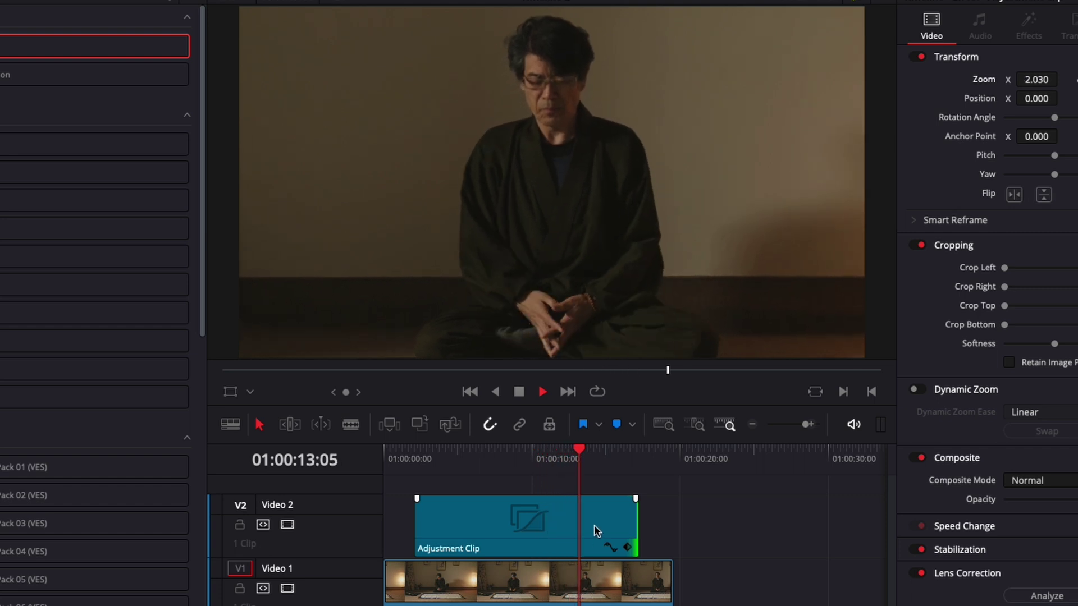
drag(577, 458, 615, 482)
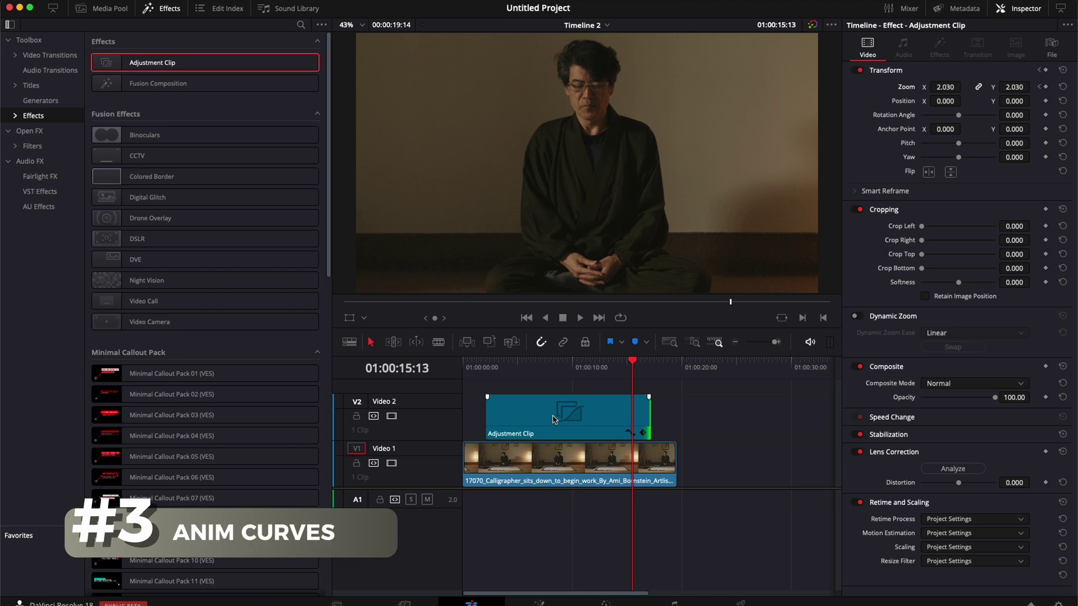
Replace the Adjustment Clip with a fresh, shorter one and open it in the Fusion page.
key(Delete)
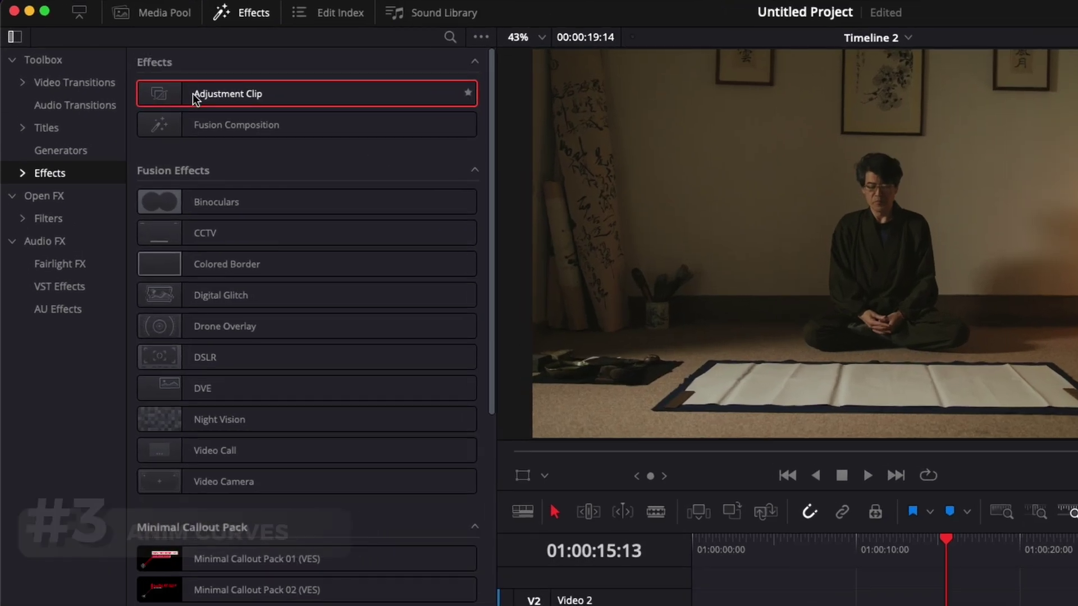
drag(169, 65, 547, 406)
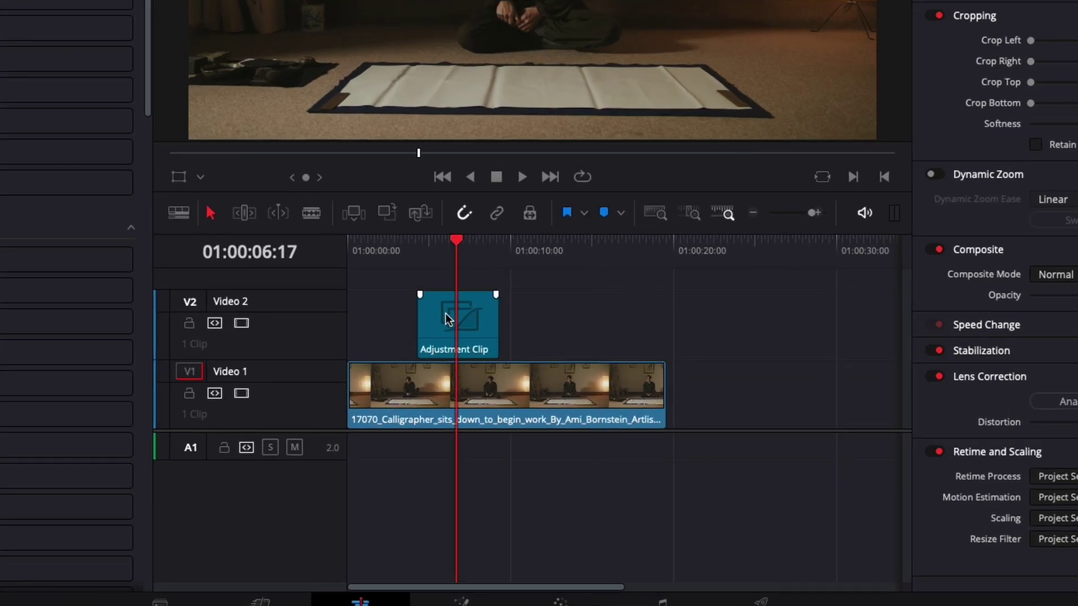
click(460, 593)
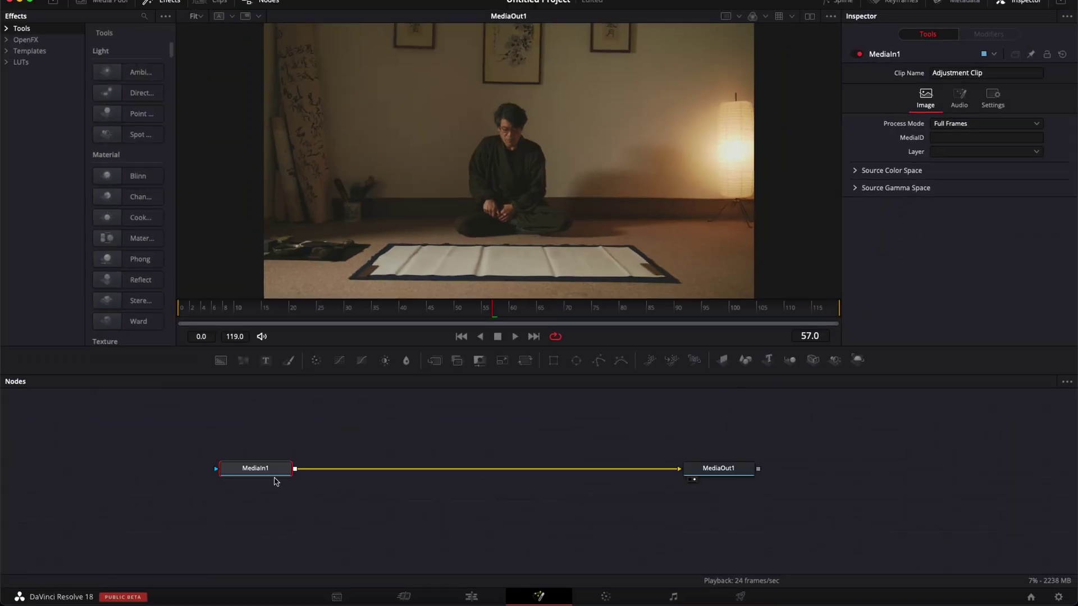
mouse_move(268, 473)
Add a Transform node from the 'tran' tool search between MediaIn1 and MediaOut1.
key(shift+space)
text(tran)
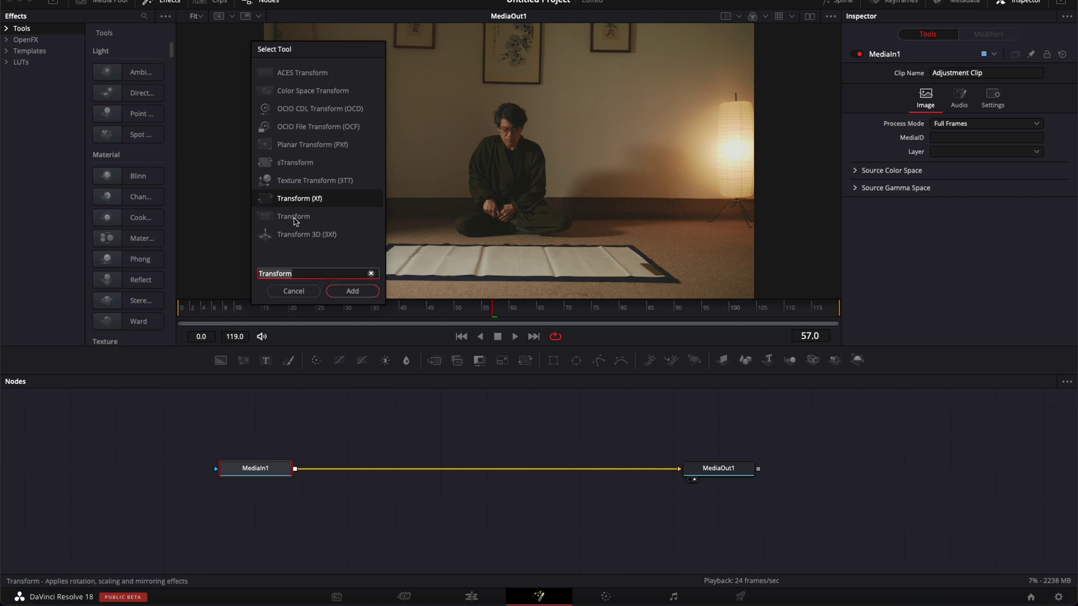
click(294, 217)
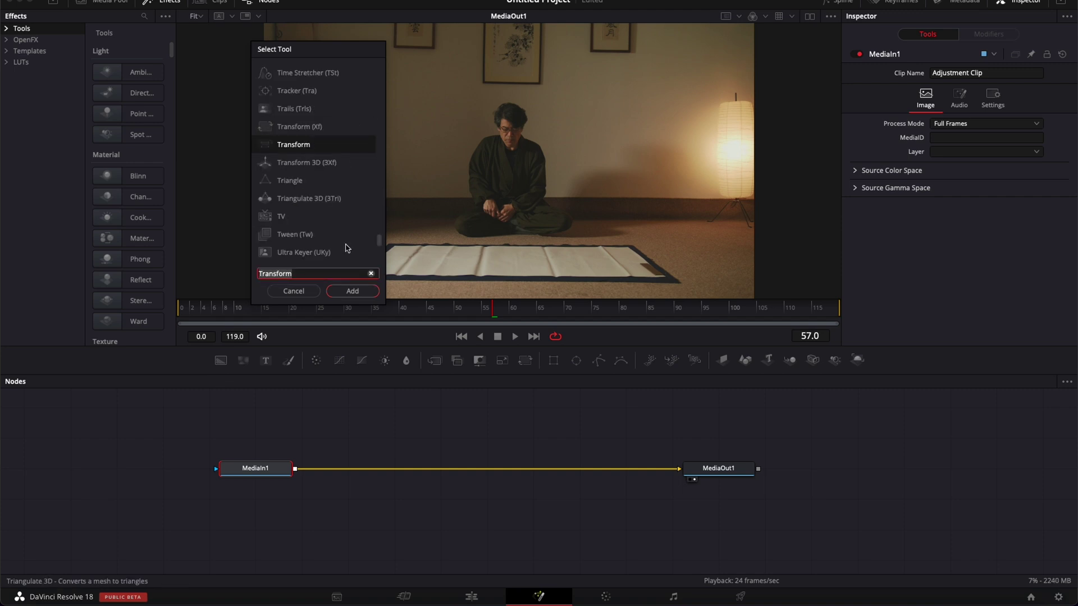
click(352, 291)
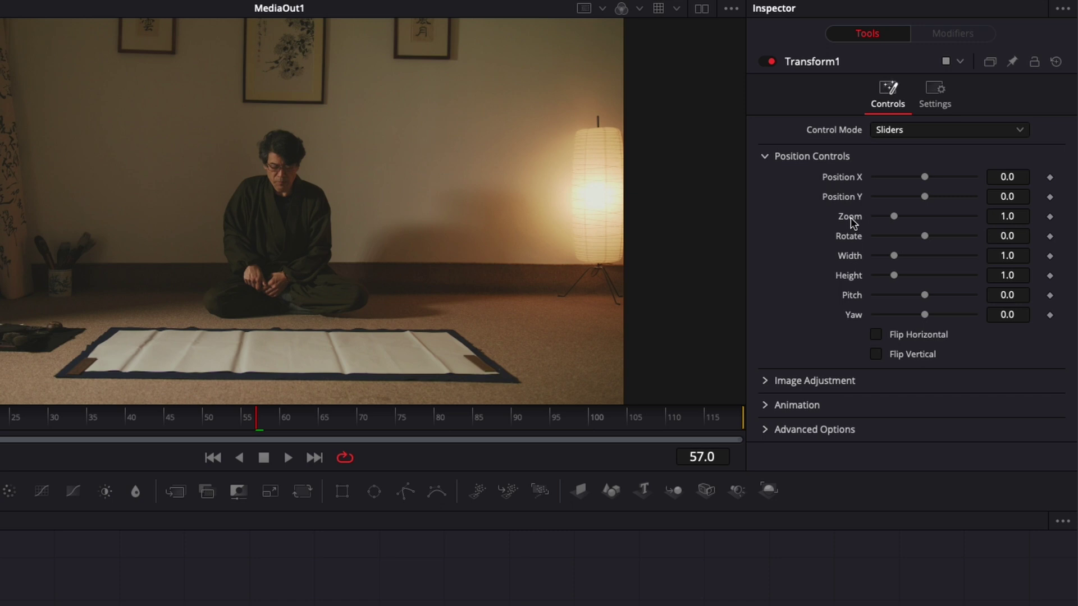
Modify Transform1's Zoom with Anim Curves and show the modifier's settings.
right_click(916, 166)
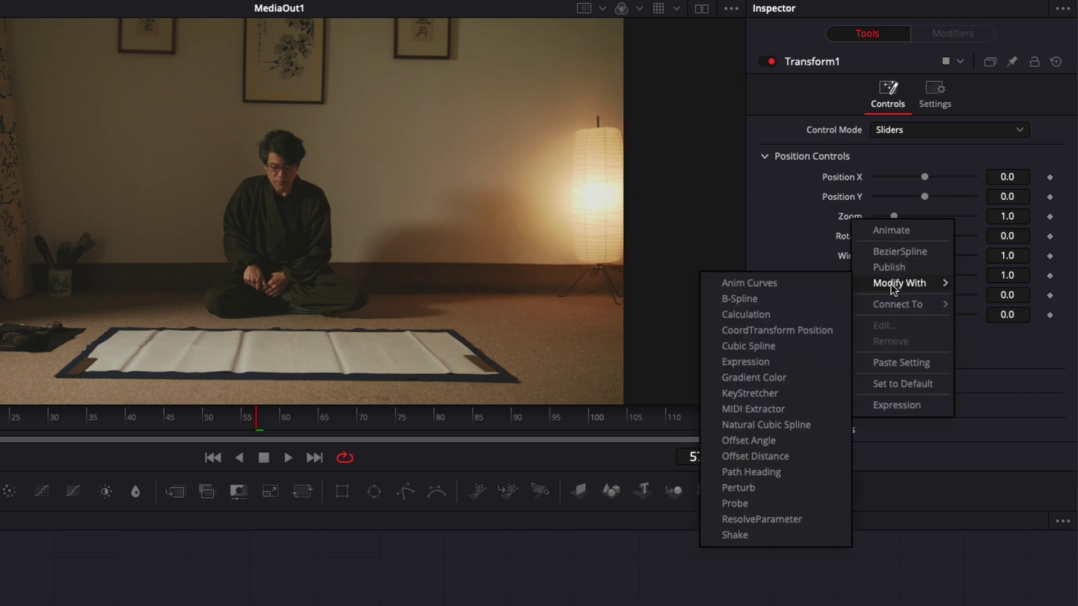
click(801, 281)
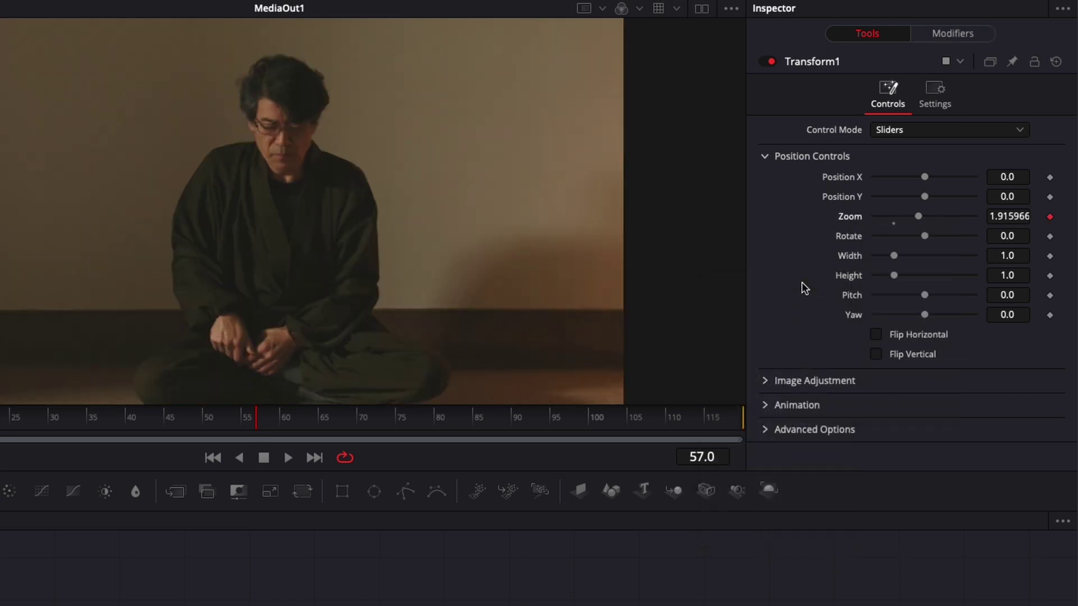
click(942, 32)
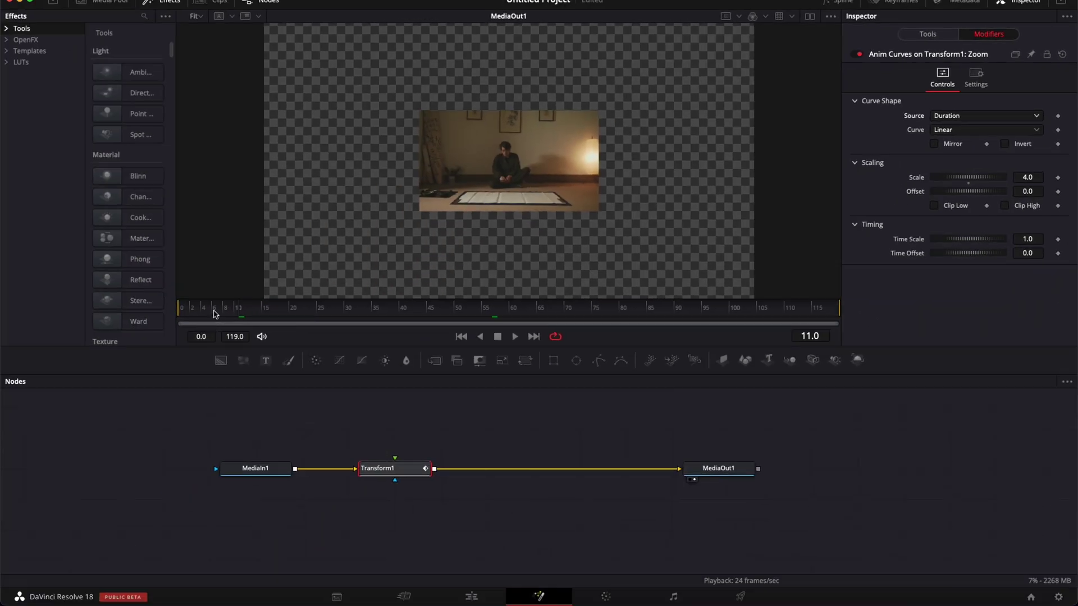
Scrub between frames 0 and 62 and play to preview the Anim Curves zoom.
drag(214, 314, 572, 310)
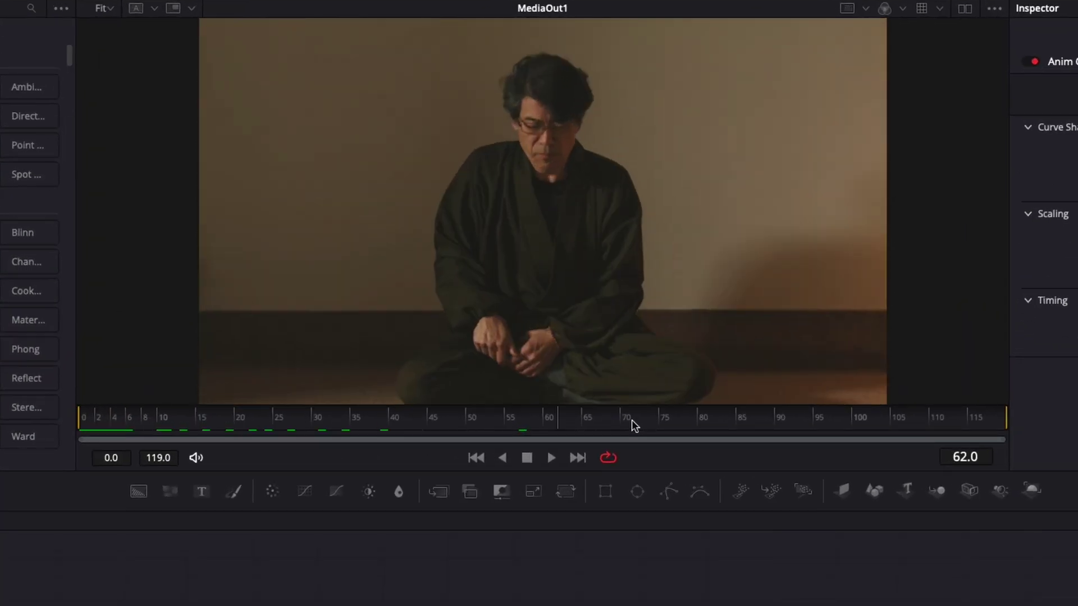
drag(632, 420, 73, 440)
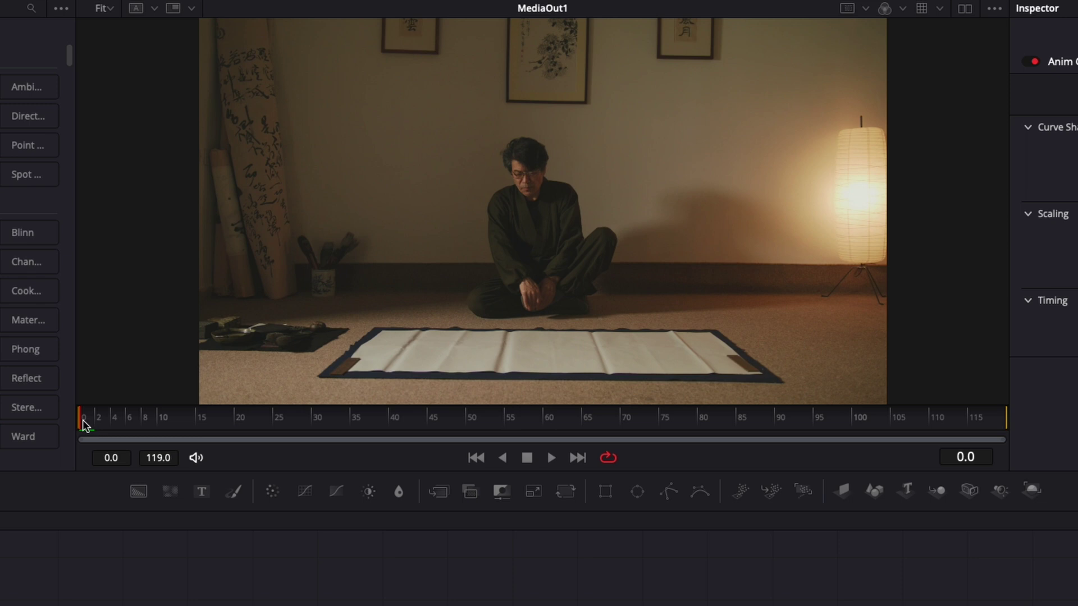
drag(82, 420, 62, 429)
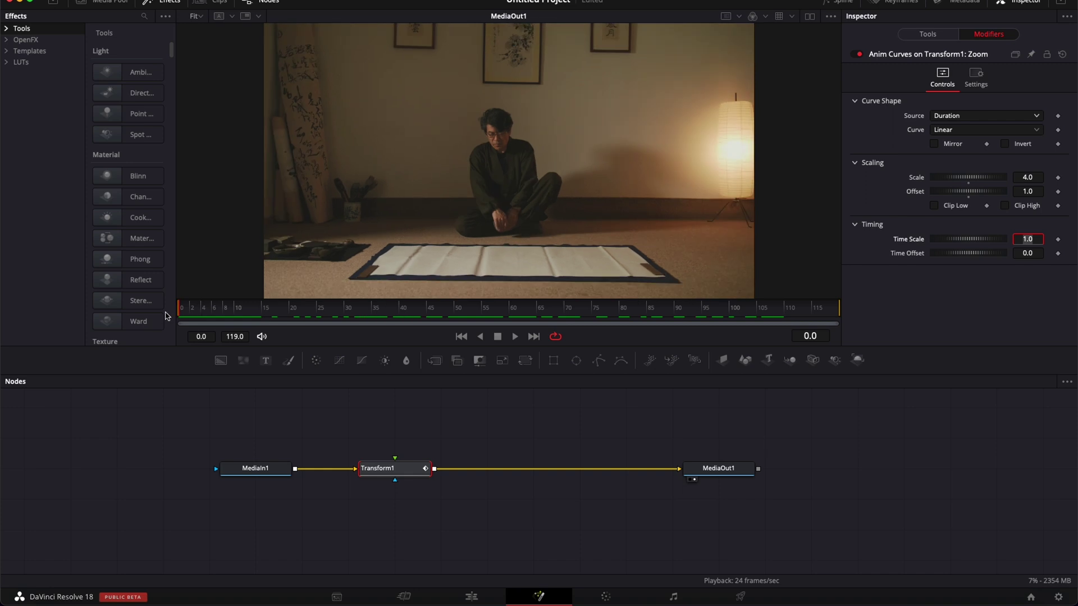
key(space)
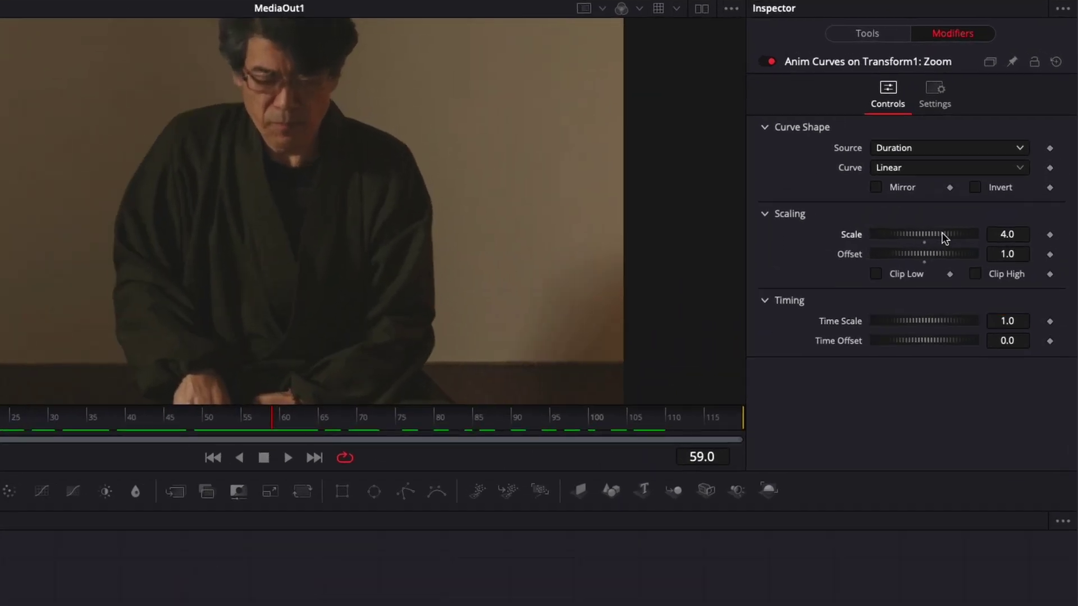
Lower the Anim Curves Scale to 1.0, check playback, then reduce it to 0.435.
drag(945, 238, 887, 243)
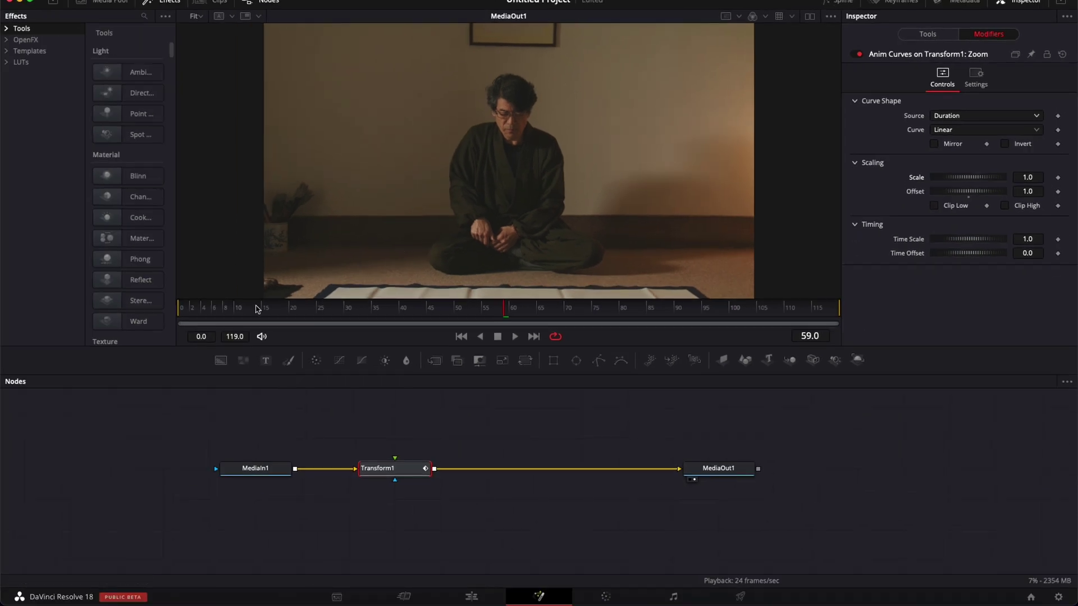
click(183, 311)
key(space)
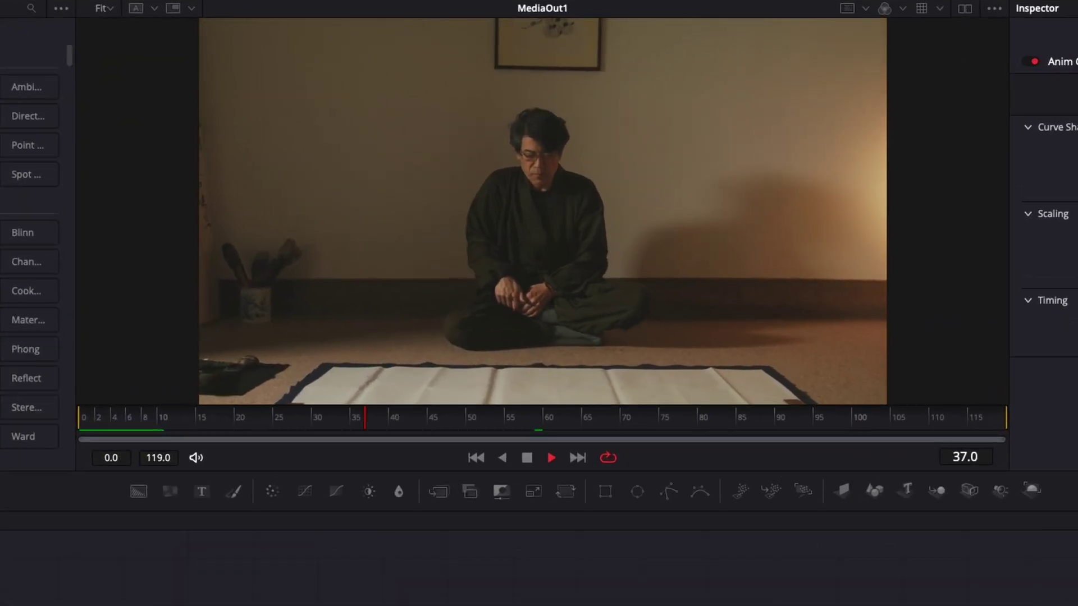
key(space)
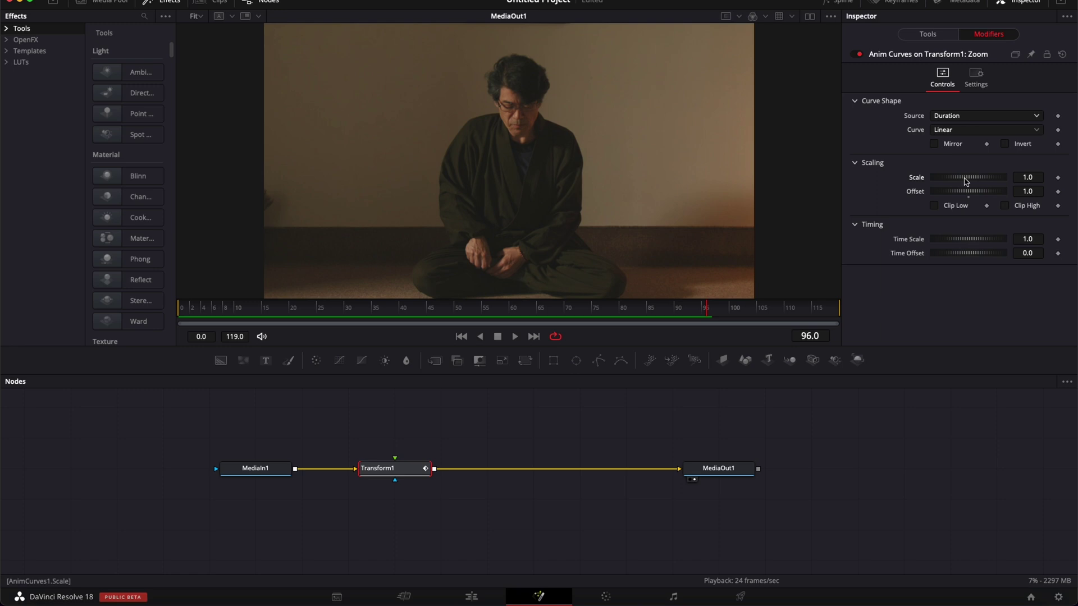
mouse_move(965, 181)
mouse_down()
mouse_move(981, 180)
mouse_move(957, 182)
mouse_up()
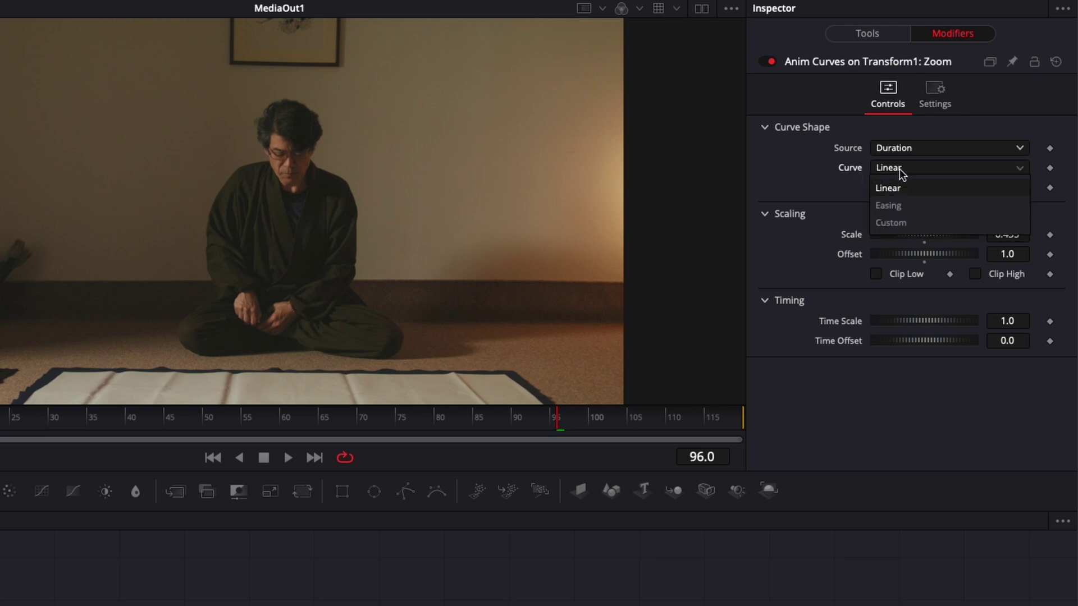
click(891, 206)
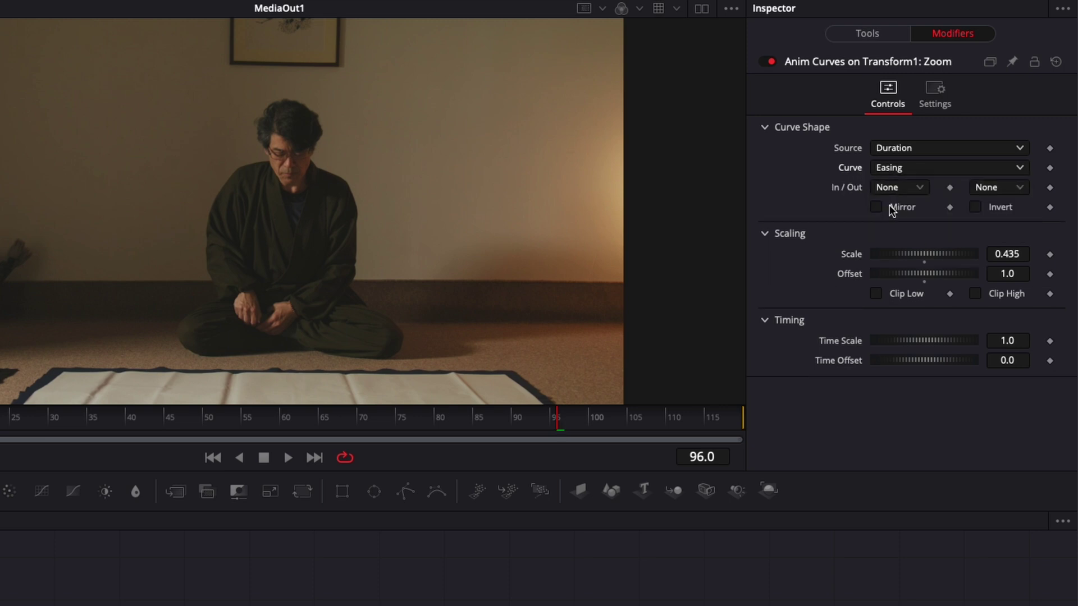
click(908, 190)
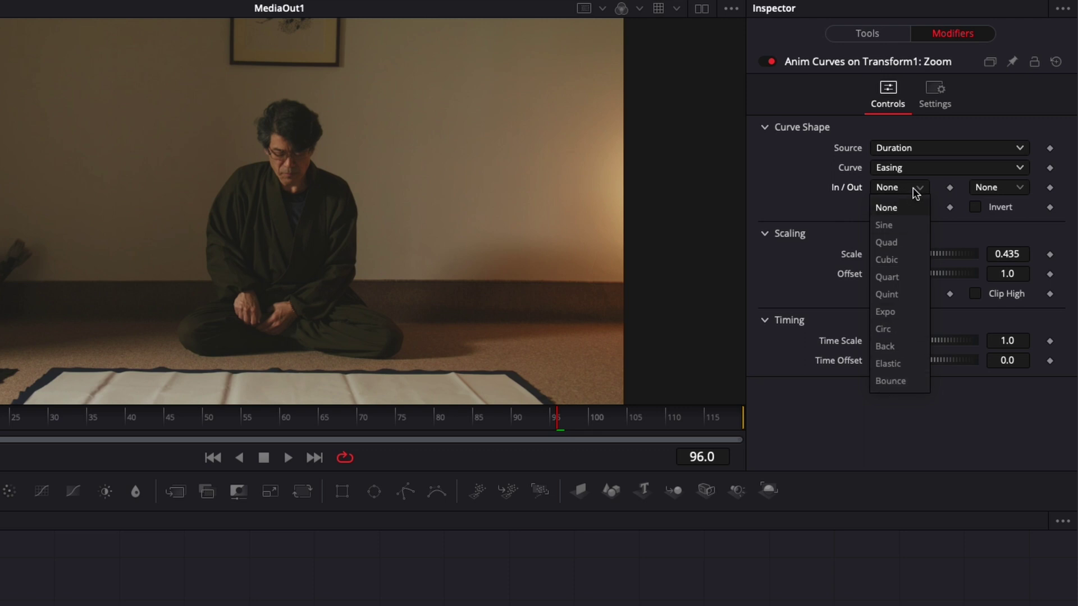
click(1015, 190)
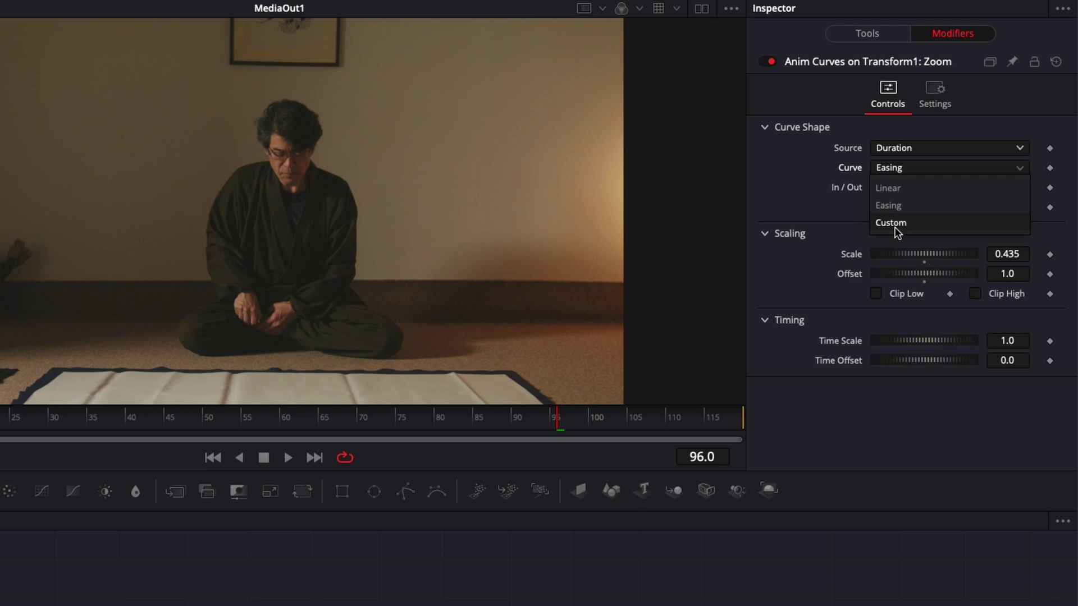
click(892, 223)
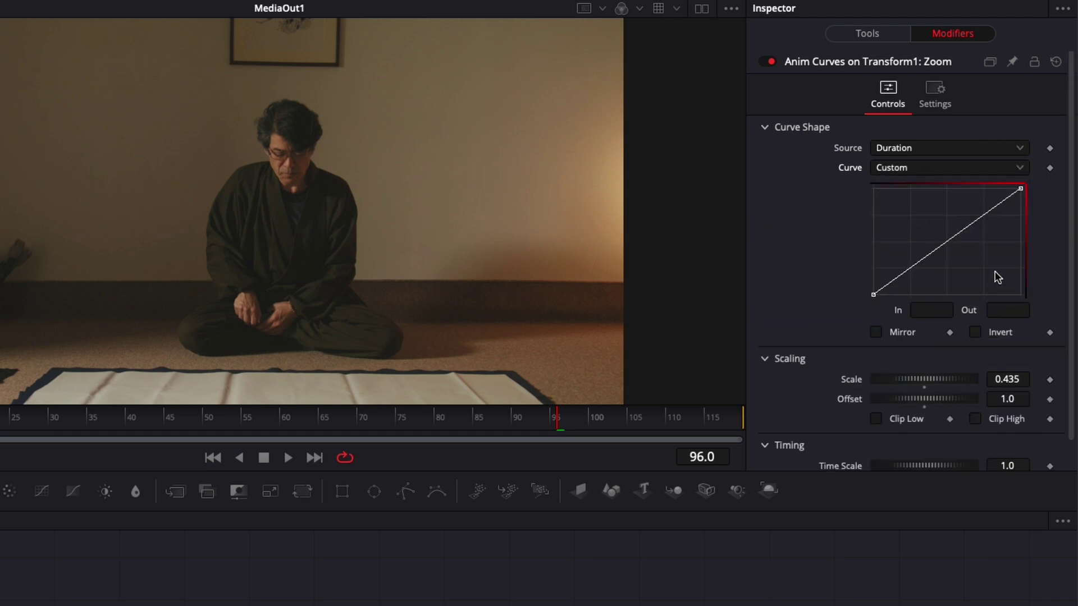
click(931, 187)
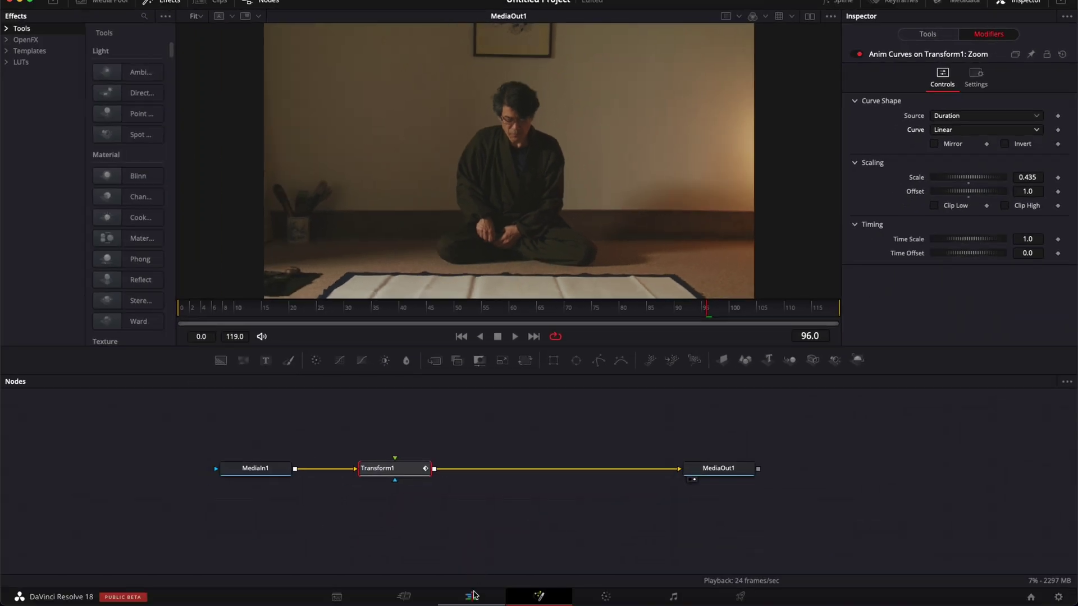
Return to the Edit page and play the timeline to check the Fusion zoom.
click(472, 597)
click(514, 360)
key(space)
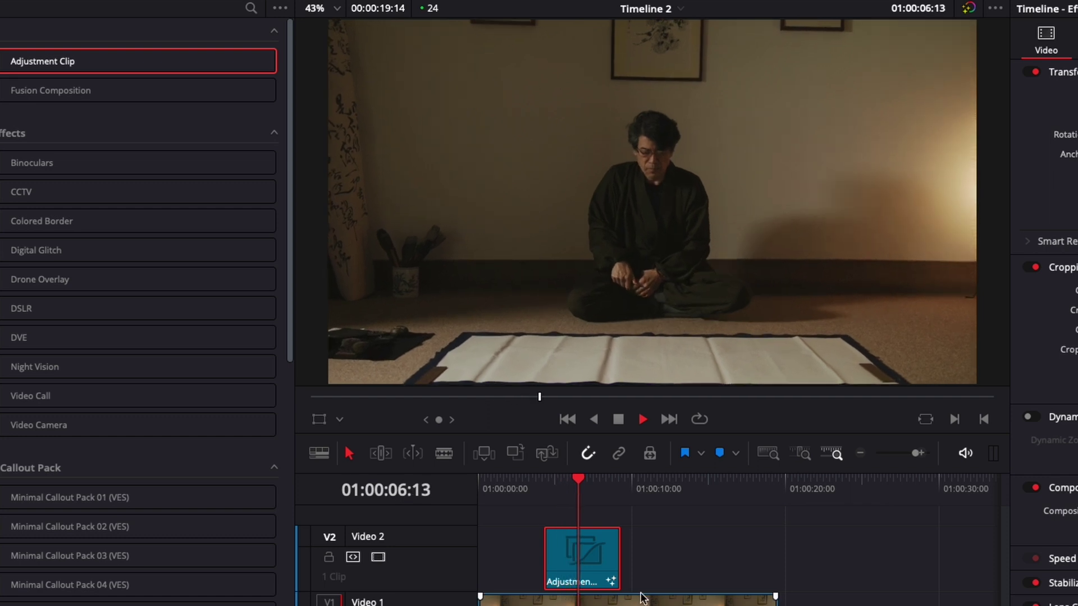
key(space)
Extend the Adjustment Clip's end and replay from 01:00:08:17 to check the zoom.
drag(616, 565, 694, 576)
click(611, 483)
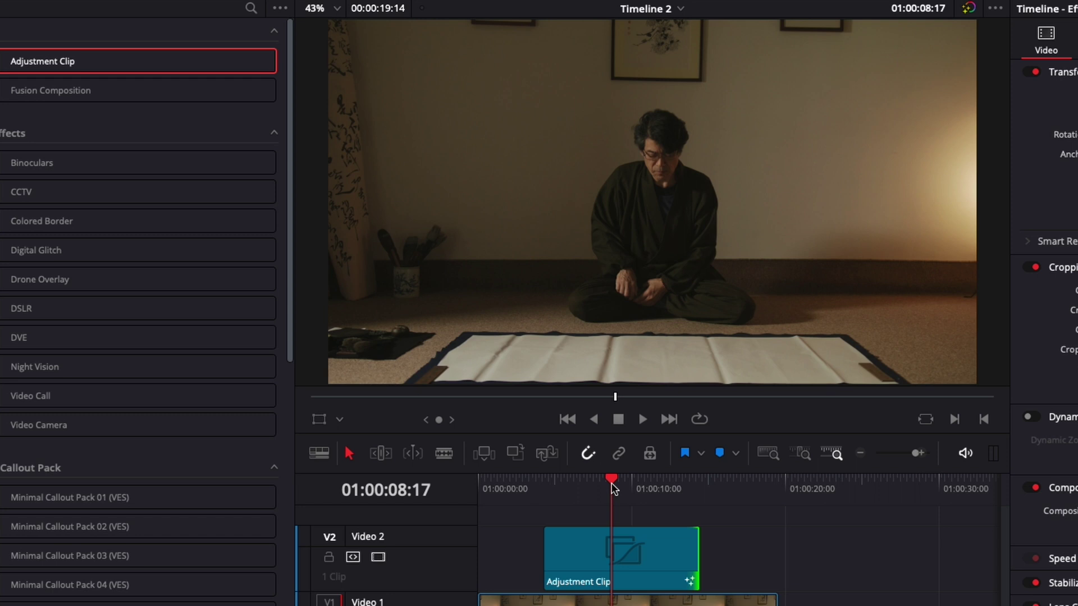
key(space)
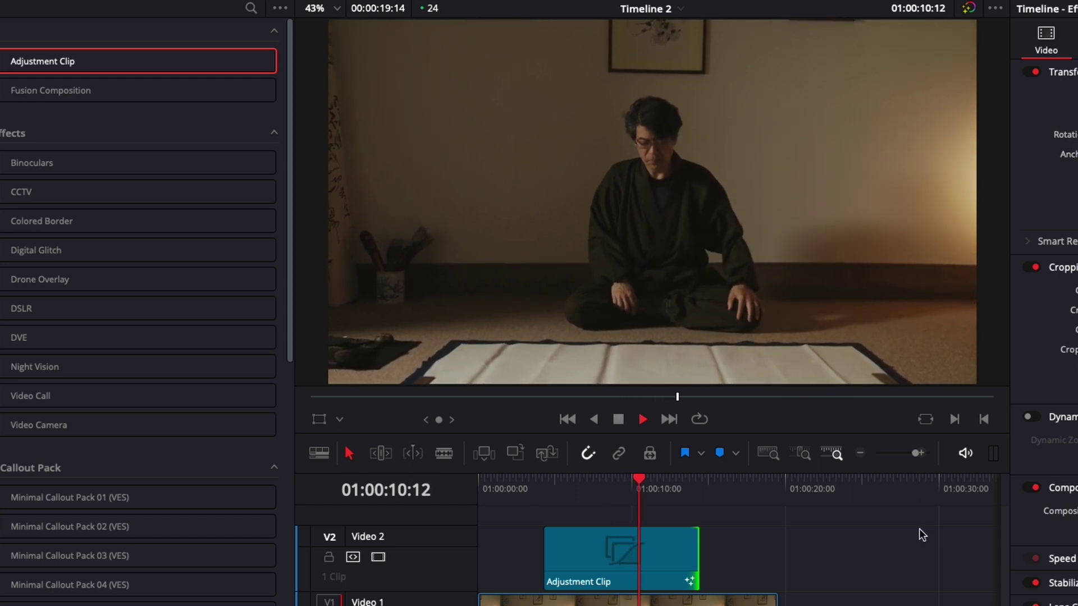
key(space)
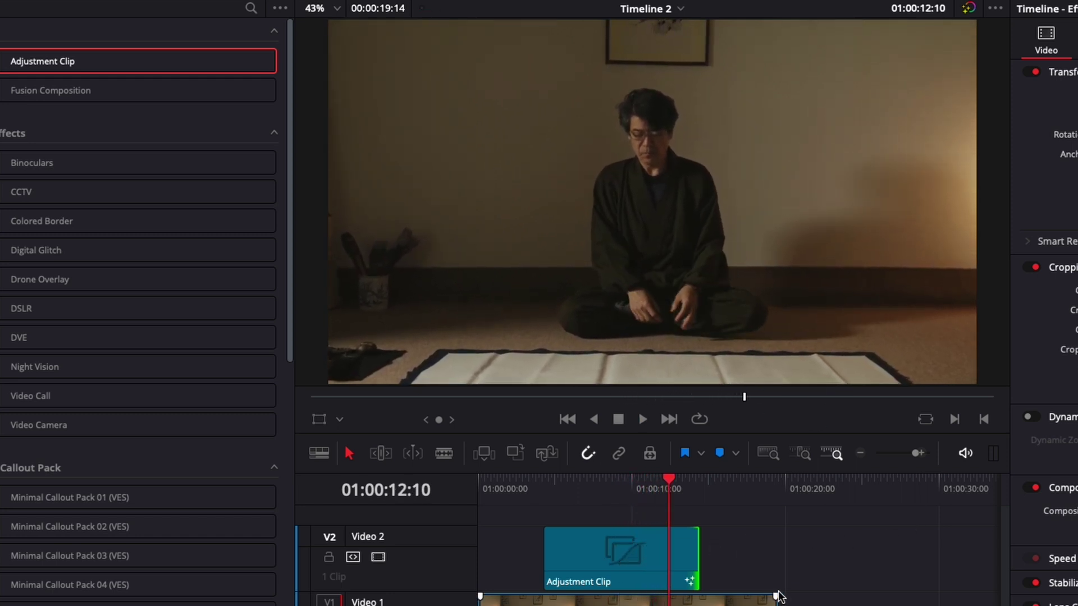